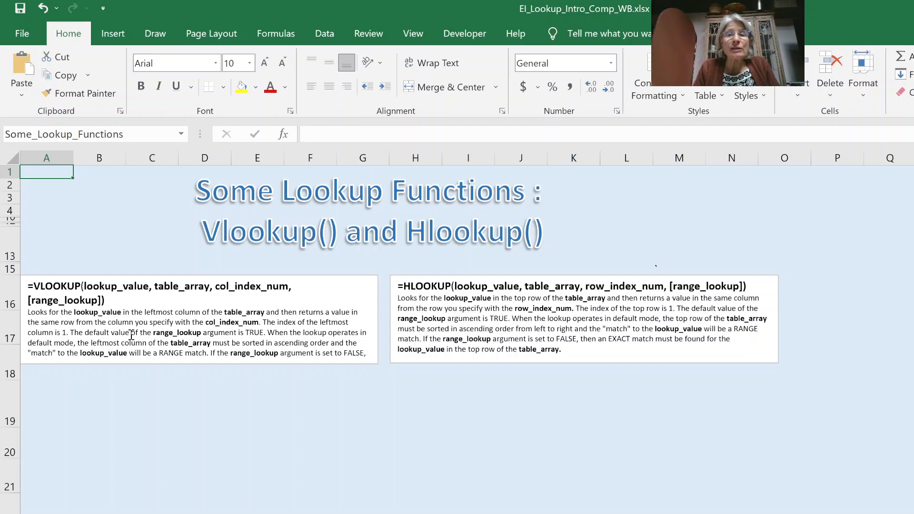
Read the full VLOOKUP syntax description in its text box on the lookup functions sheet
{"action": "left_click", "coordinate": [114, 282]}
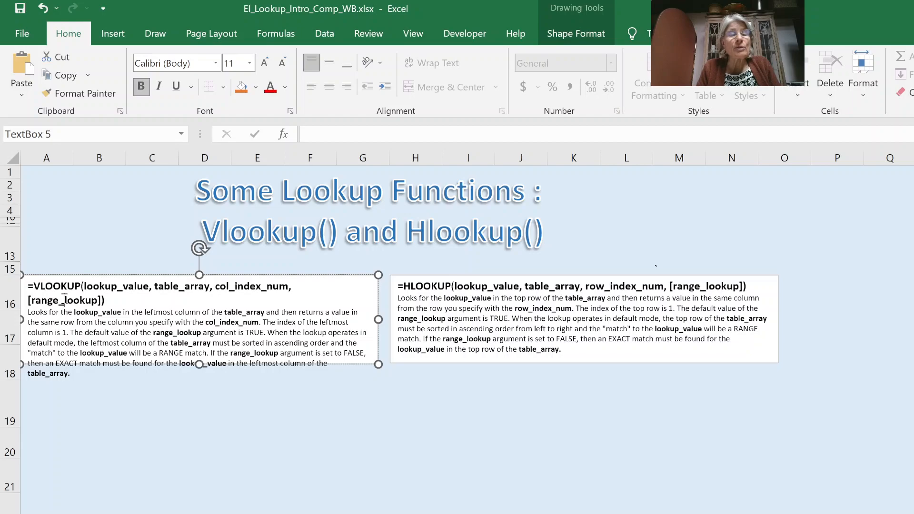
{"action": "left_click", "coordinate": [95, 219]}
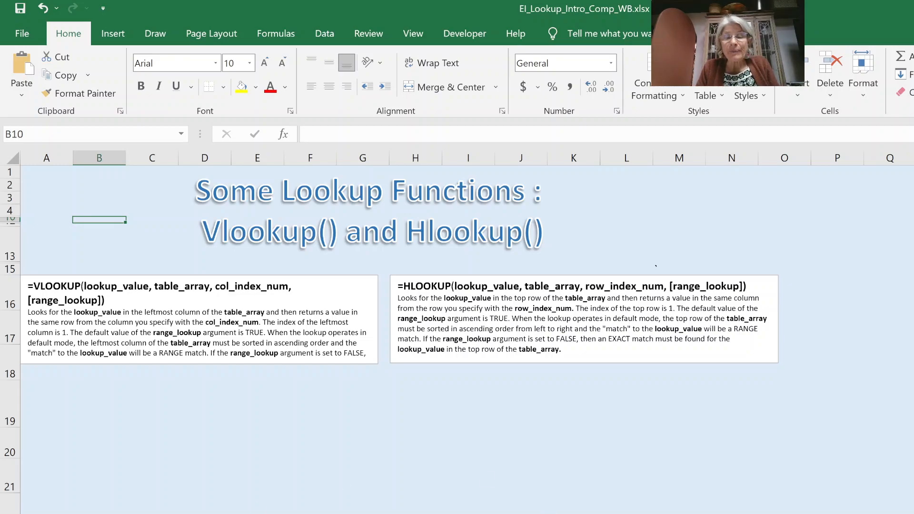
On the sales tax rates sheet, examine the full table array, the city names column, and Pacific Grove's name and tax rate
{"action": "key", "text": "ctrl+Page_Down"}
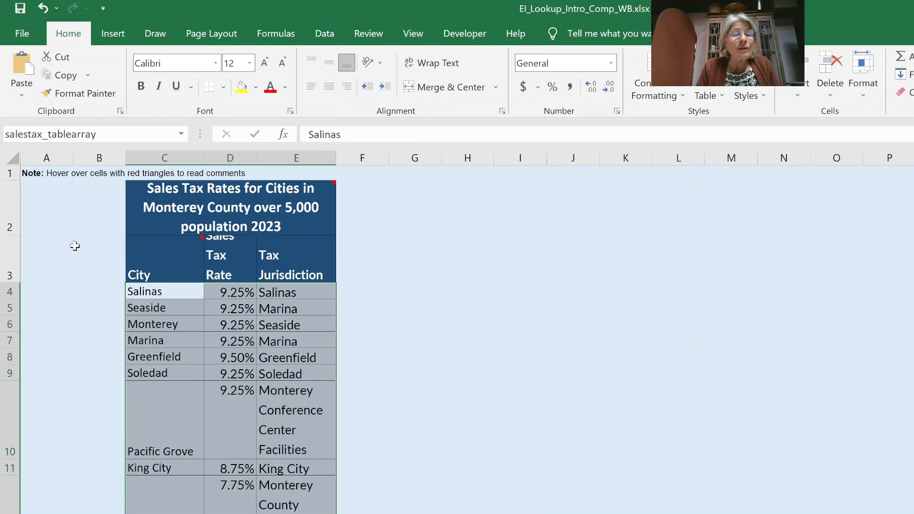
{"action": "left_click_drag", "start_coordinate": [151, 291], "coordinate": [301, 513]}
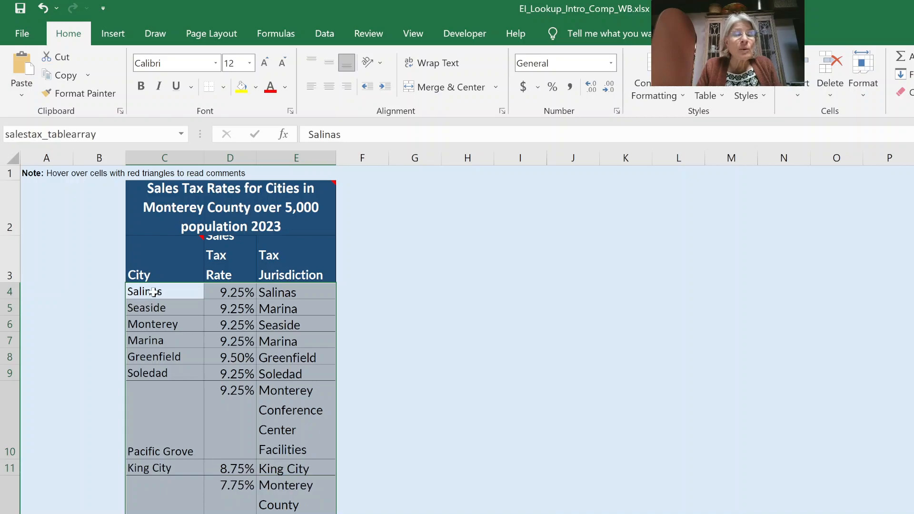
{"action": "left_click_drag", "start_coordinate": [153, 291], "coordinate": [156, 513]}
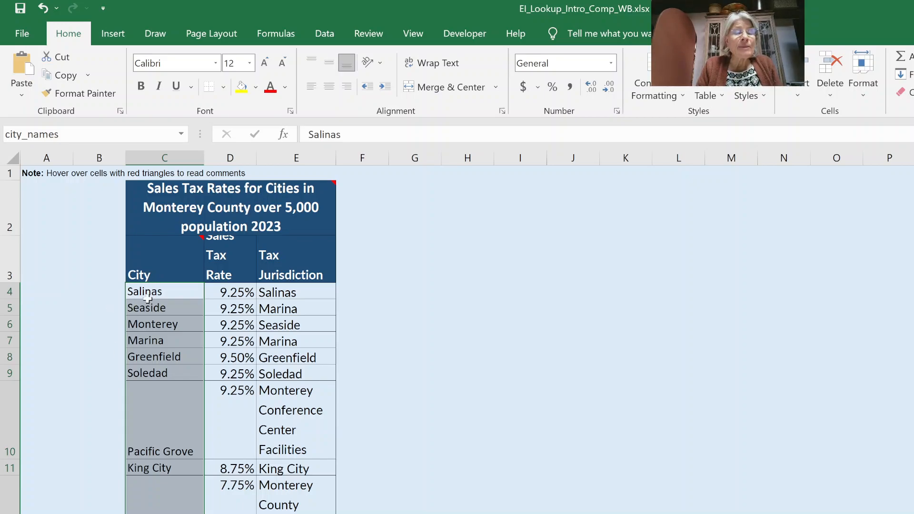
{"action": "left_click", "coordinate": [149, 449]}
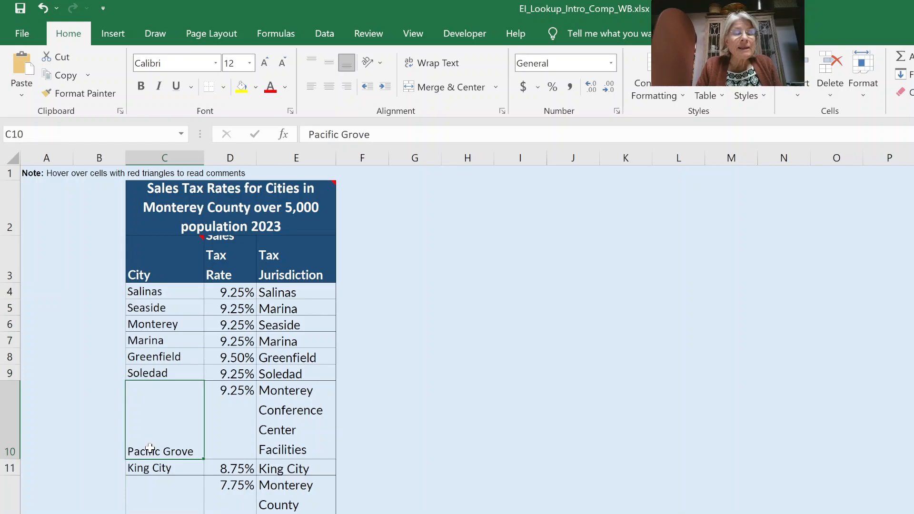
{"action": "left_click", "coordinate": [235, 409]}
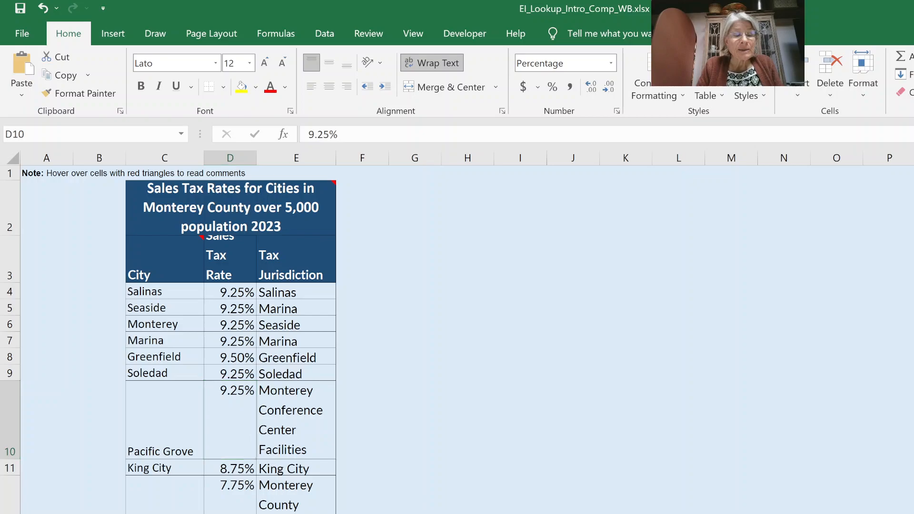
On the Vlookup() Example 1 sheet, inspect the arguments of the Sales Tax formula in B8 without changing it
{"action": "key", "text": "ctrl+Page_Down"}
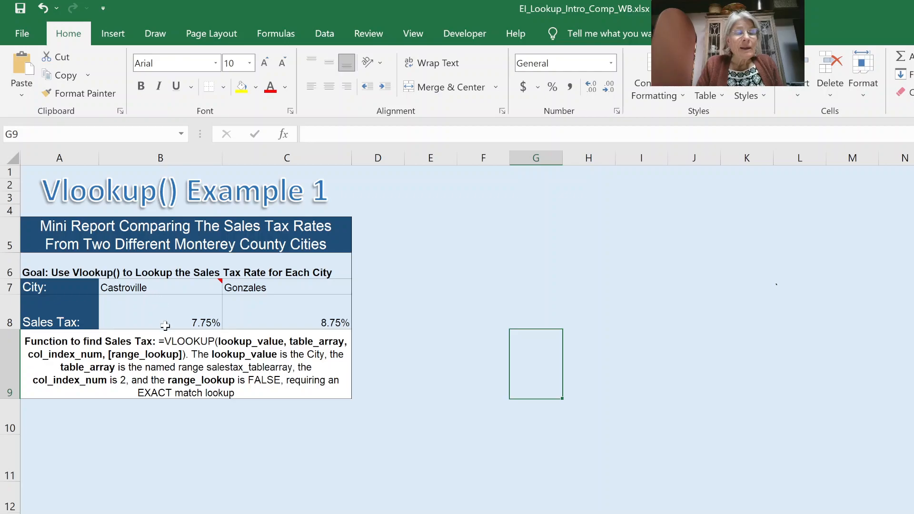
{"action": "left_click", "coordinate": [159, 306]}
{"action": "double_click", "coordinate": [159, 306]}
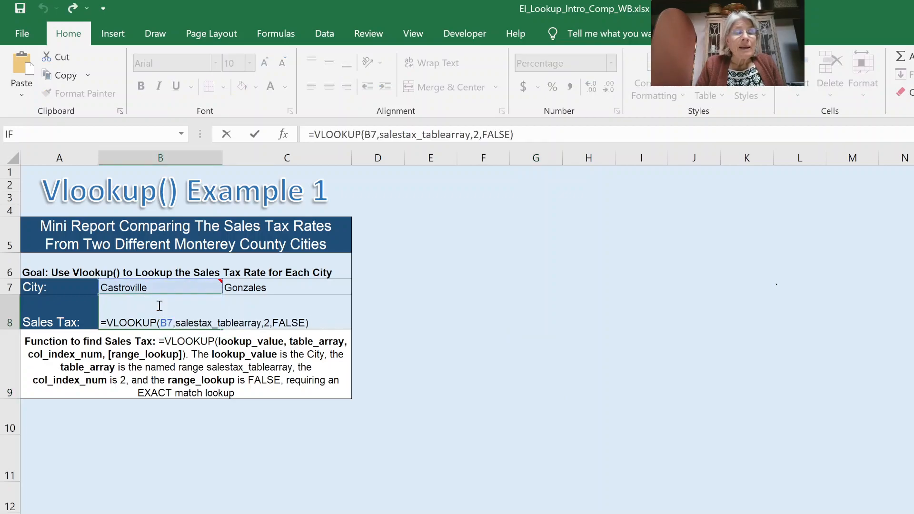
{"action": "left_click", "coordinate": [372, 134]}
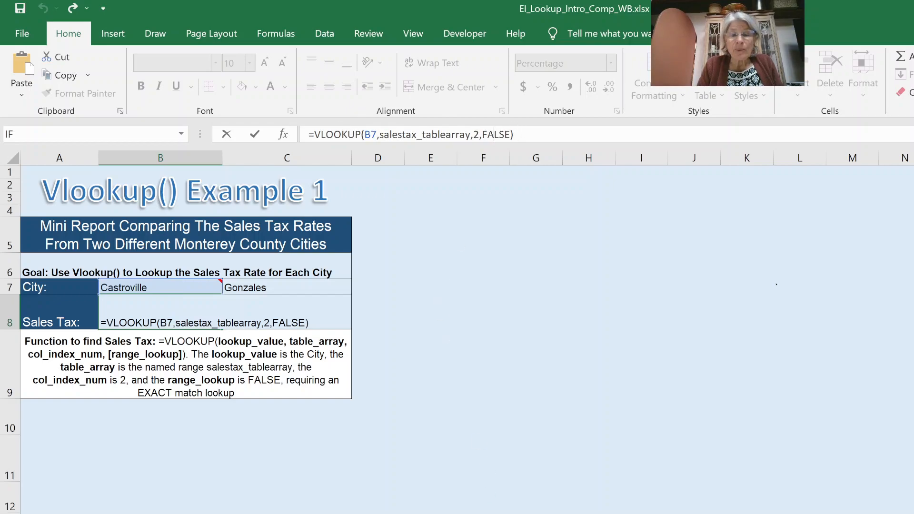
{"action": "key", "text": "ctrl+Return"}
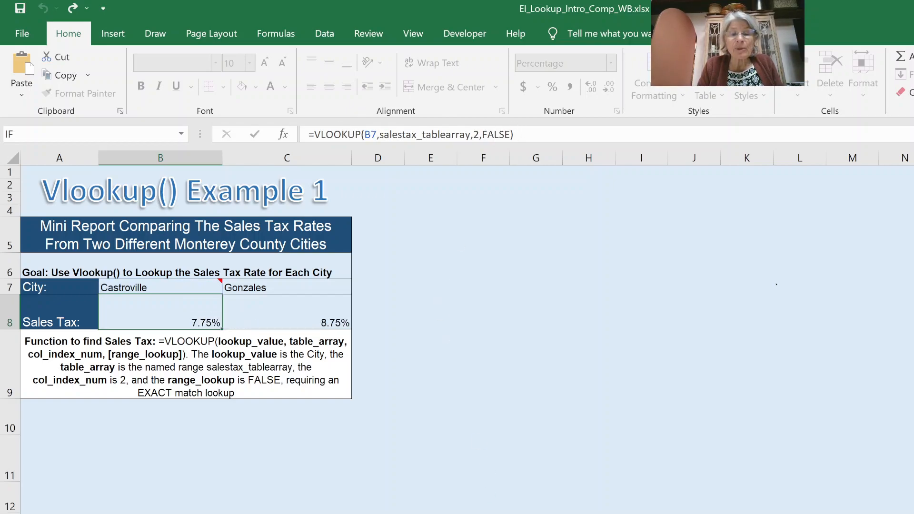
Return to the sales tax rates sheet and trace the lookup through the table array to Castroville's row and its tax rate
{"action": "key", "text": "ctrl+Page_Up"}
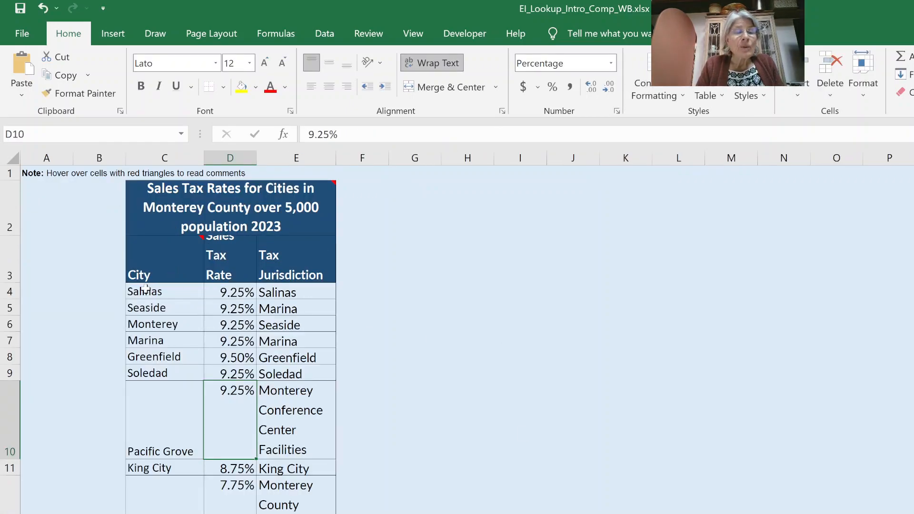
{"action": "left_click_drag", "start_coordinate": [145, 289], "coordinate": [296, 510]}
{"action": "left_click_drag", "start_coordinate": [295, 510], "coordinate": [296, 513]}
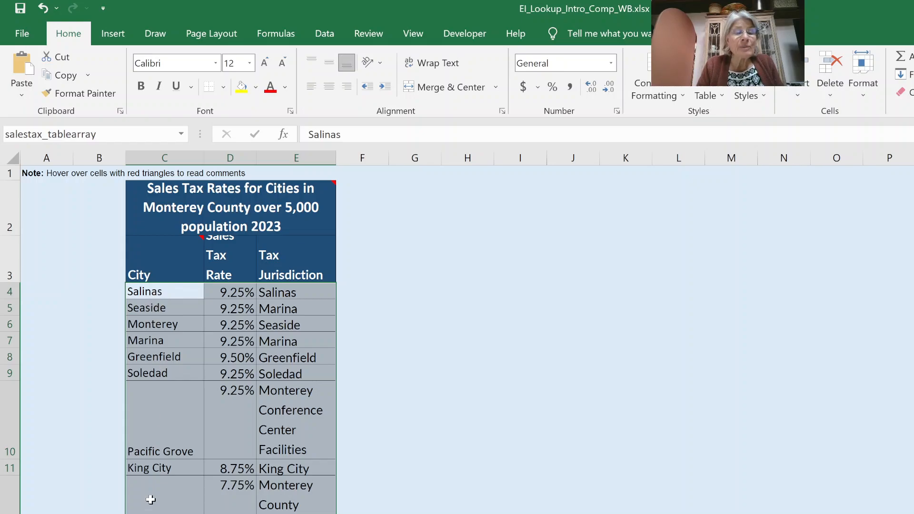
{"action": "left_click", "coordinate": [164, 500]}
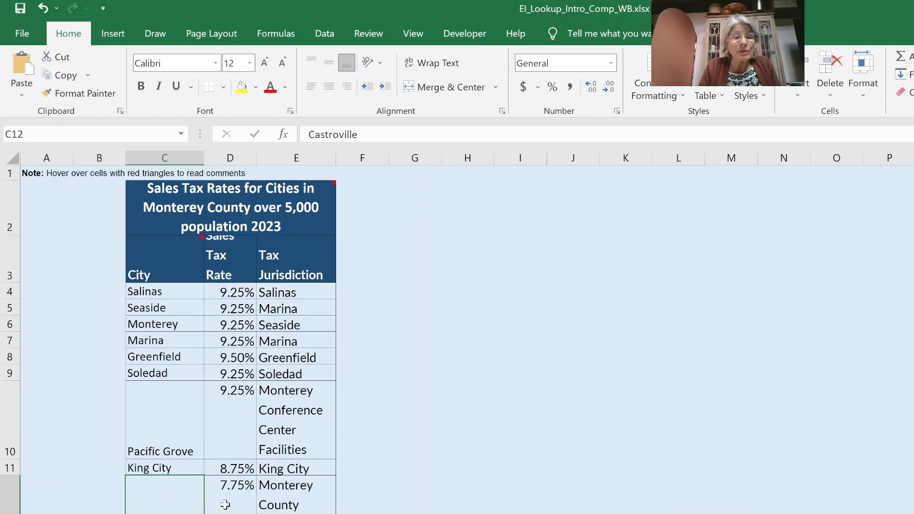
{"action": "left_click", "coordinate": [226, 505]}
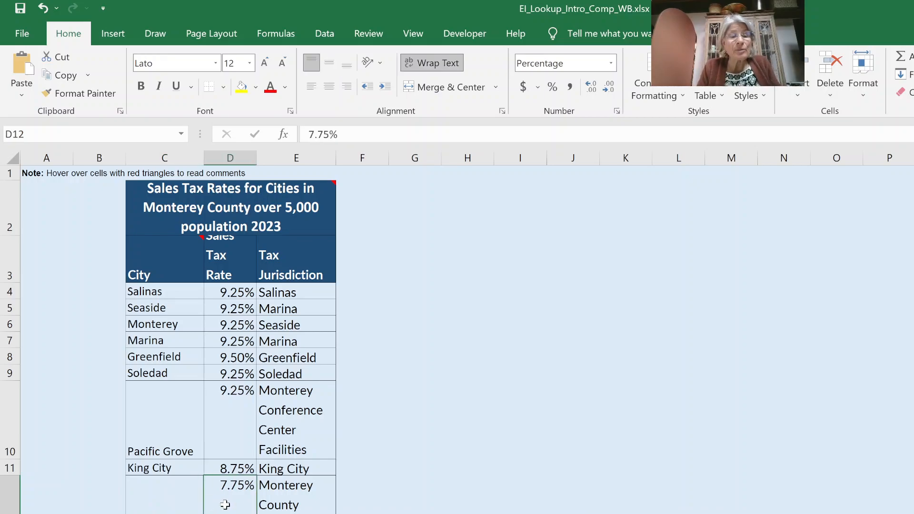
{"action": "left_click", "coordinate": [145, 500]}
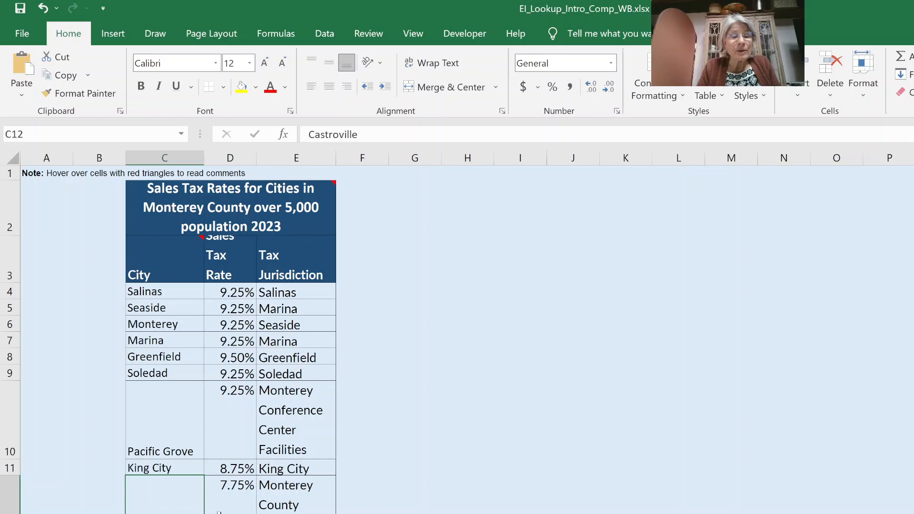
{"action": "left_click", "coordinate": [218, 510]}
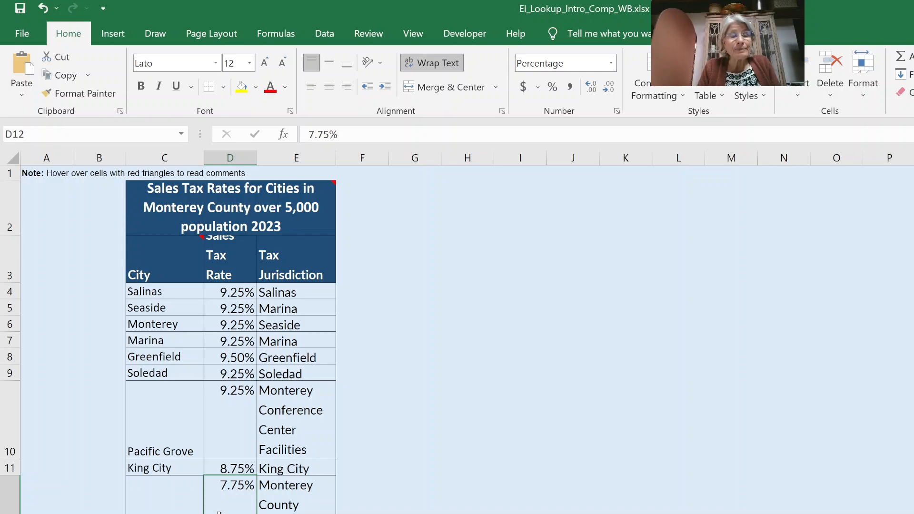
{"action": "key", "text": "Down"}
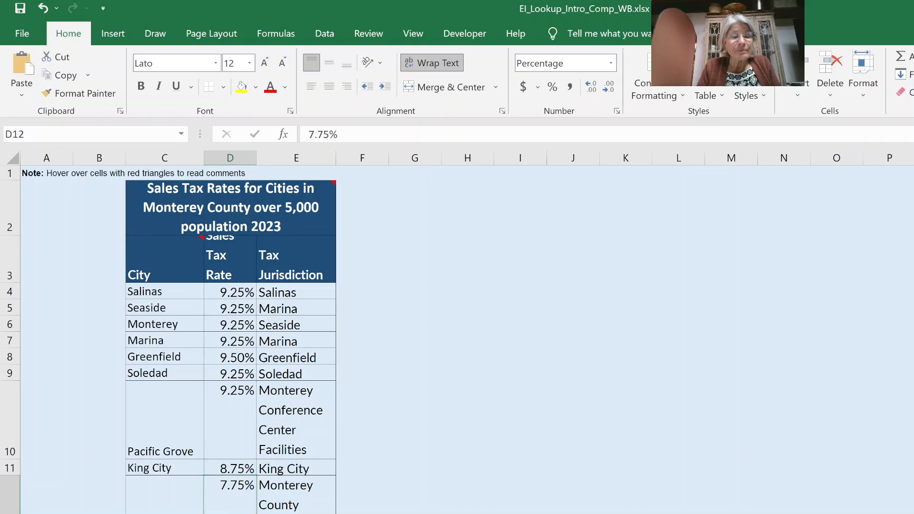
Go back to the Vlookup() Example 1 sheet and review the lookup value, table array and column index in B8's formula
{"action": "key", "text": "ctrl+Page_Down"}
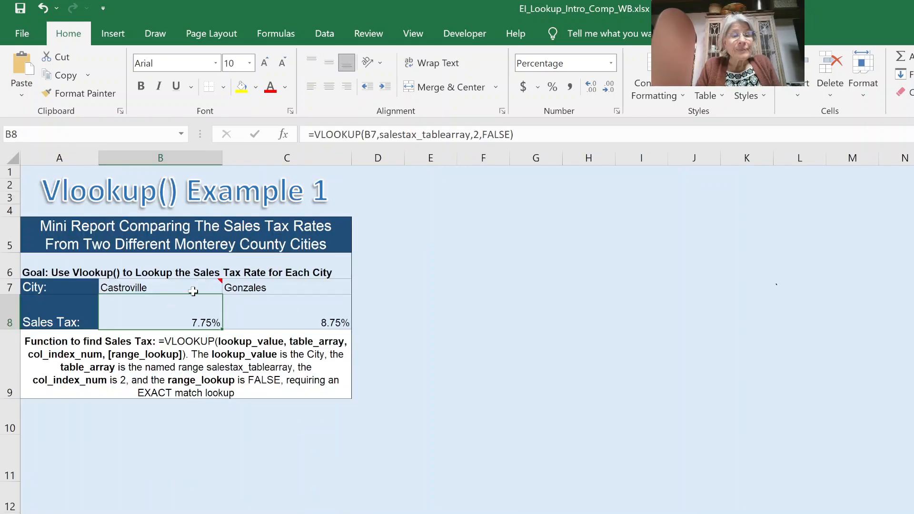
{"action": "double_click", "coordinate": [166, 311]}
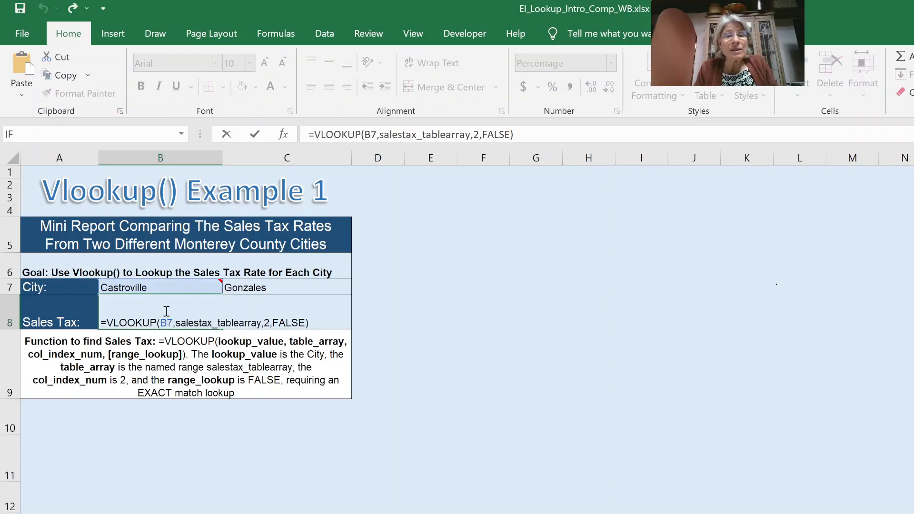
{"action": "left_click", "coordinate": [168, 326]}
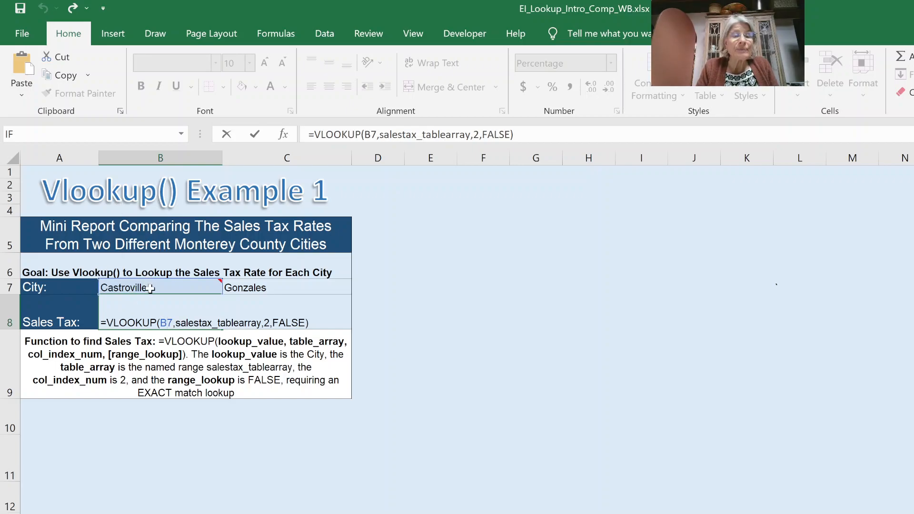
{"action": "mouse_move", "coordinate": [151, 289]}
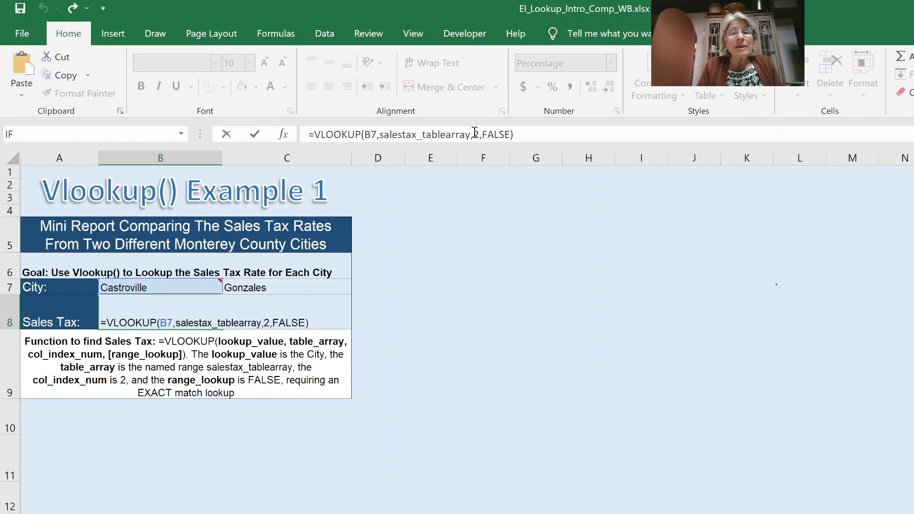
{"action": "left_click", "coordinate": [410, 134]}
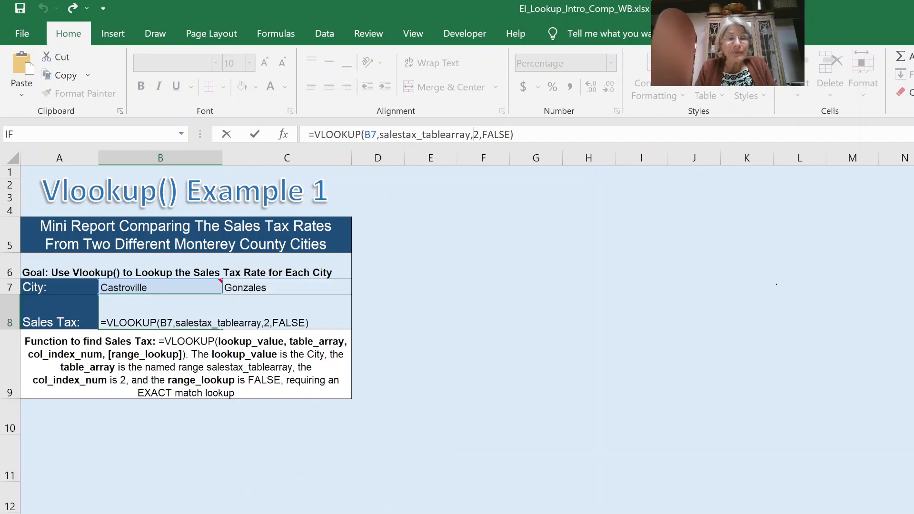
{"action": "key", "text": "Return"}
{"action": "key", "text": "ctrl+Page_Down"}
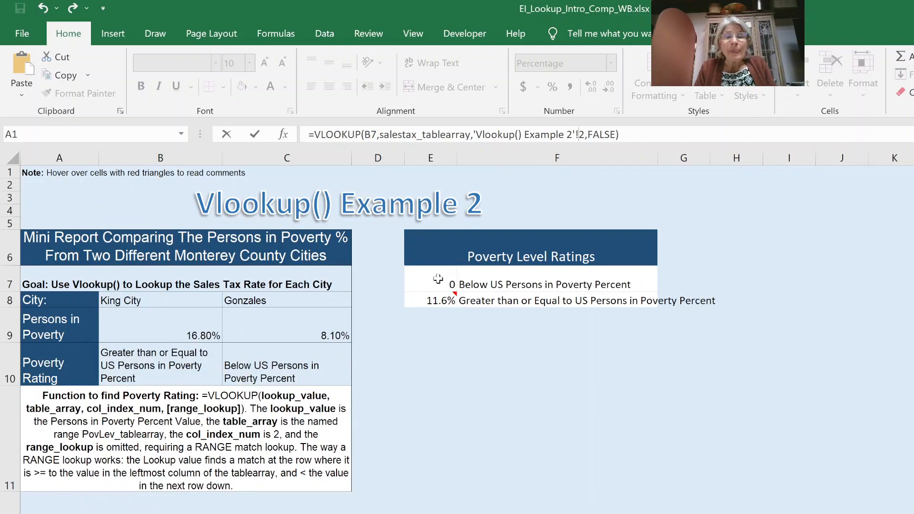
{"action": "left_click_drag", "start_coordinate": [437, 282], "coordinate": [633, 305]}
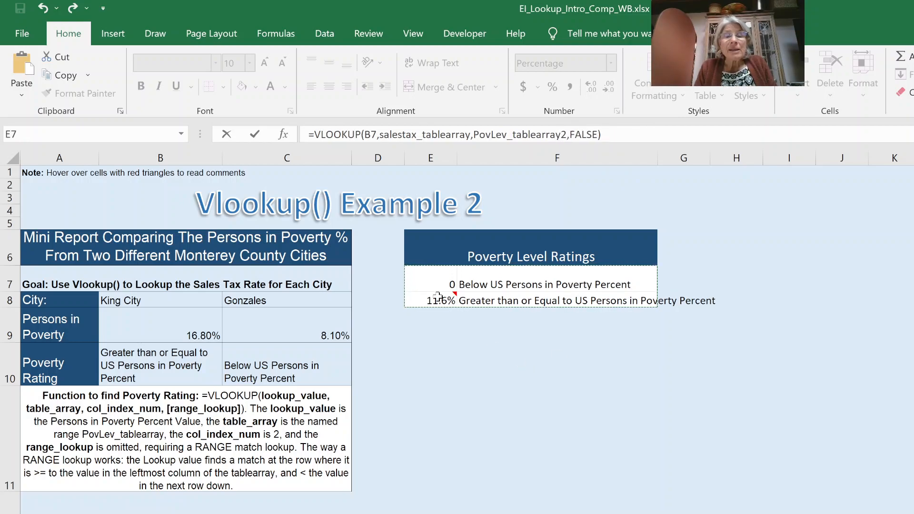
{"action": "left_click", "coordinate": [425, 281]}
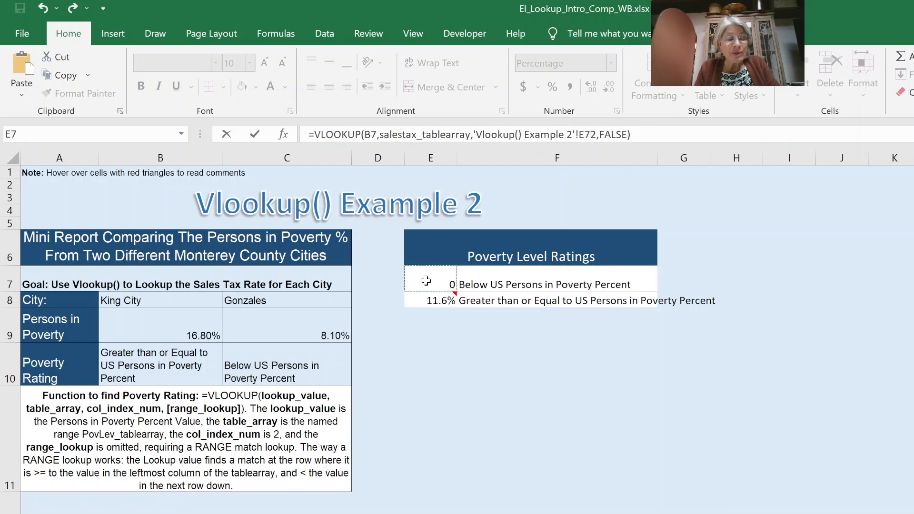
{"action": "key", "text": "Escape"}
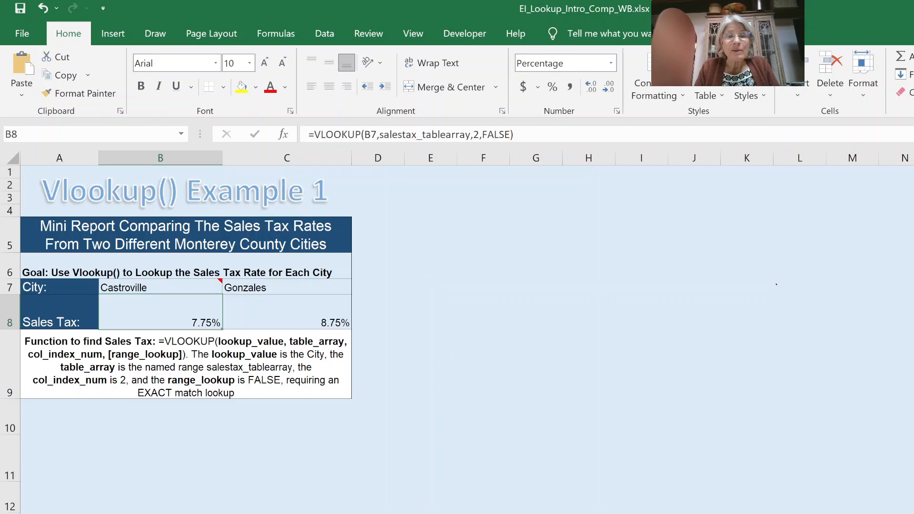
Open the Vlookup() Example 2 sheet and inspect the threshold formula in E8 of the Poverty Level Ratings table
{"action": "key", "text": "ctrl+Page_Down"}
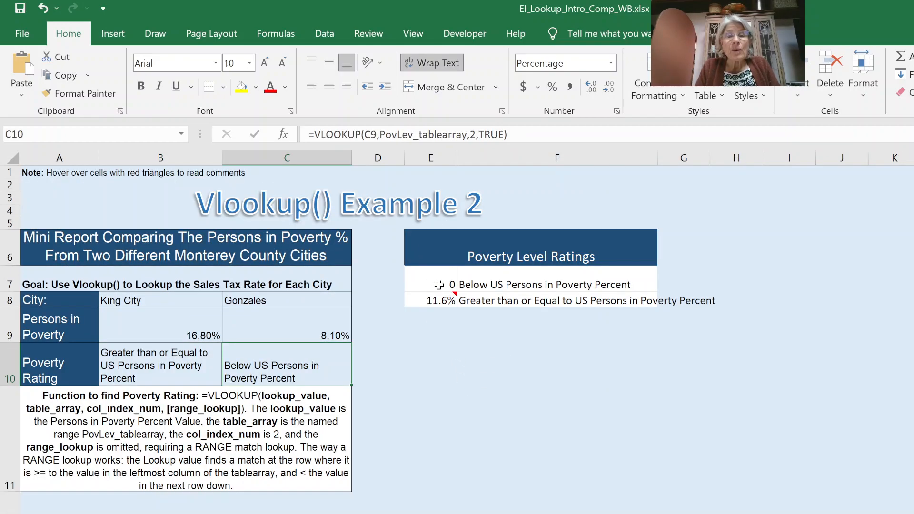
{"action": "mouse_move", "coordinate": [433, 301]}
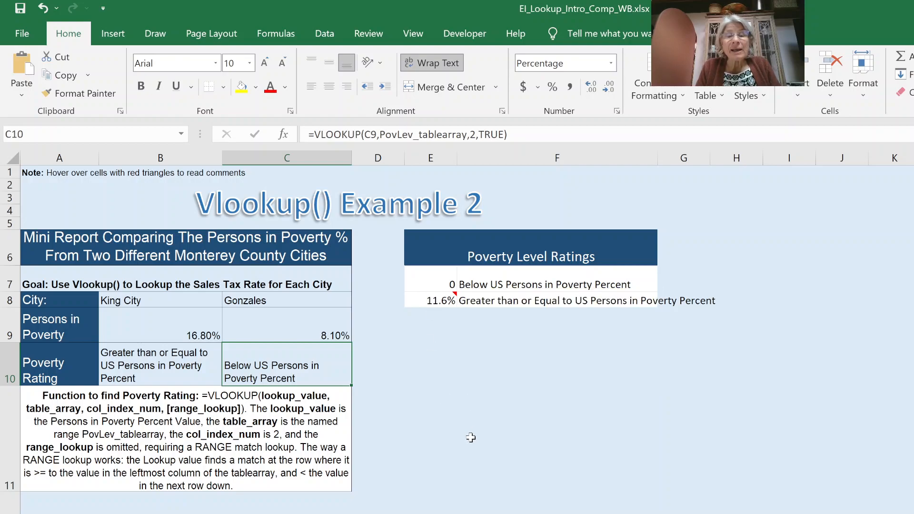
{"action": "left_click", "coordinate": [424, 304]}
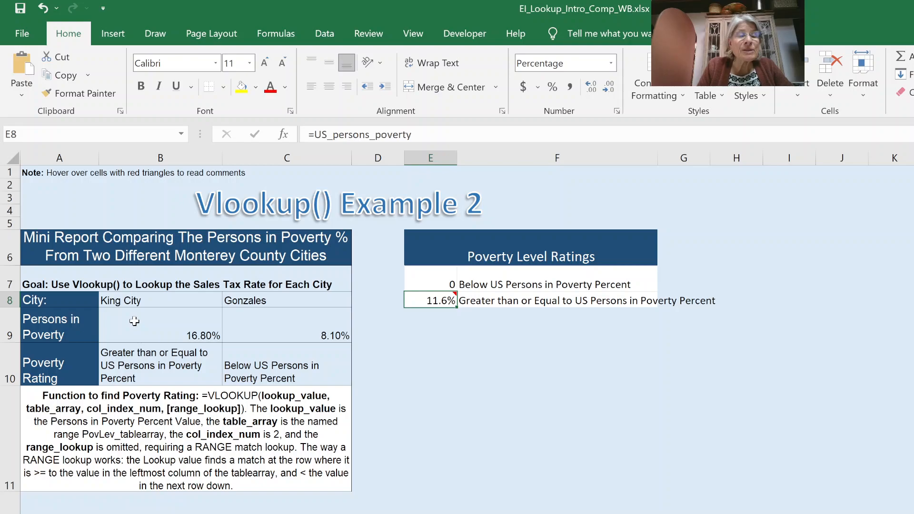
Examine the Persons in Poverty formulas and city cells for King City and Gonzales, and the first threshold in E7
{"action": "left_click", "coordinate": [139, 323]}
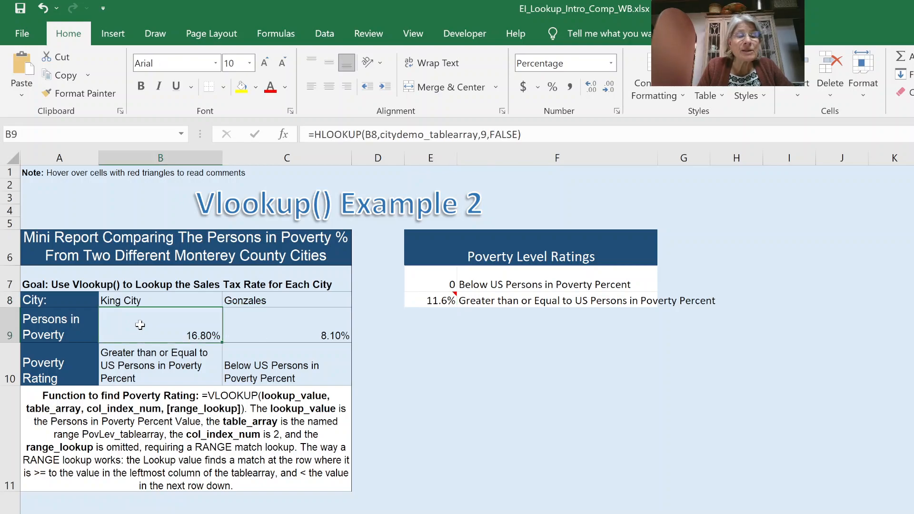
{"action": "left_click", "coordinate": [296, 325]}
{"action": "left_click", "coordinate": [176, 300]}
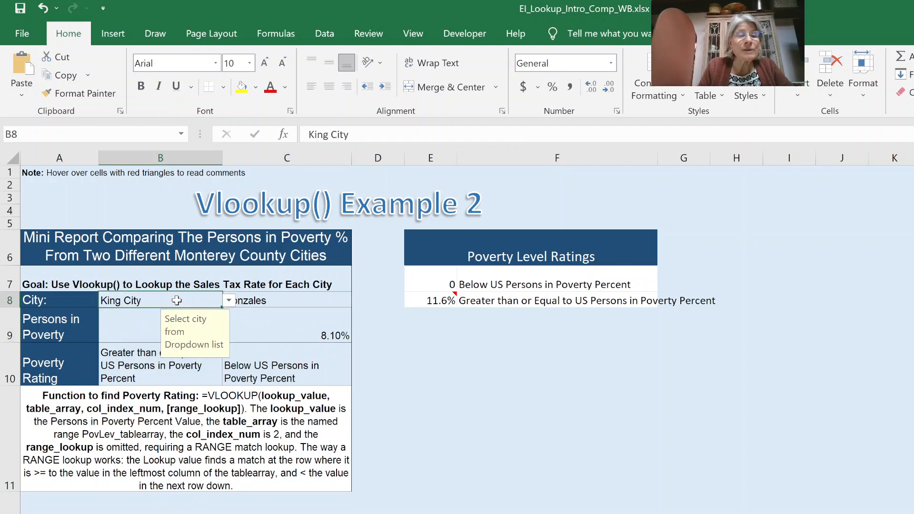
{"action": "left_click", "coordinate": [292, 300]}
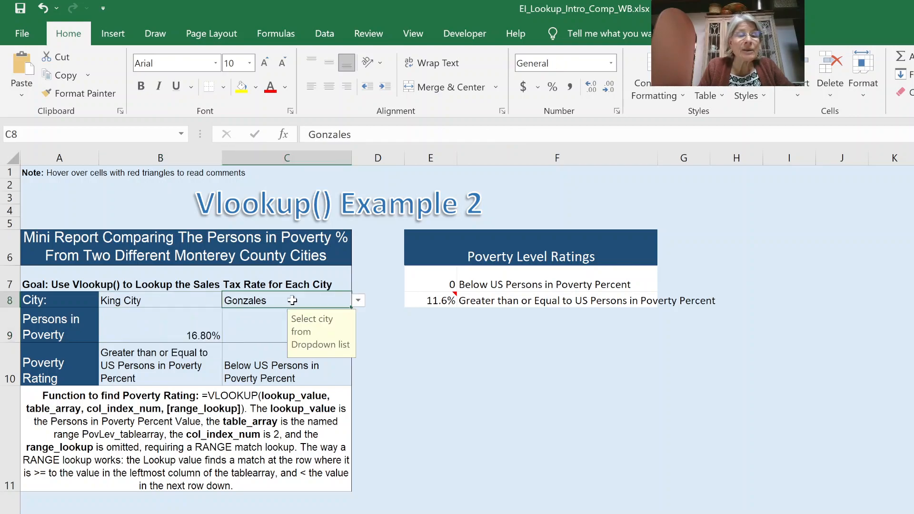
{"action": "left_click", "coordinate": [268, 323]}
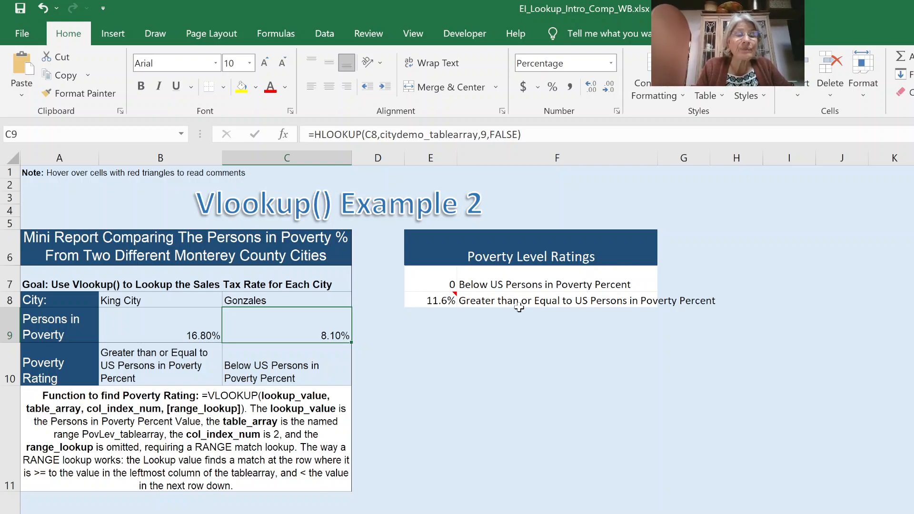
{"action": "left_click", "coordinate": [427, 275]}
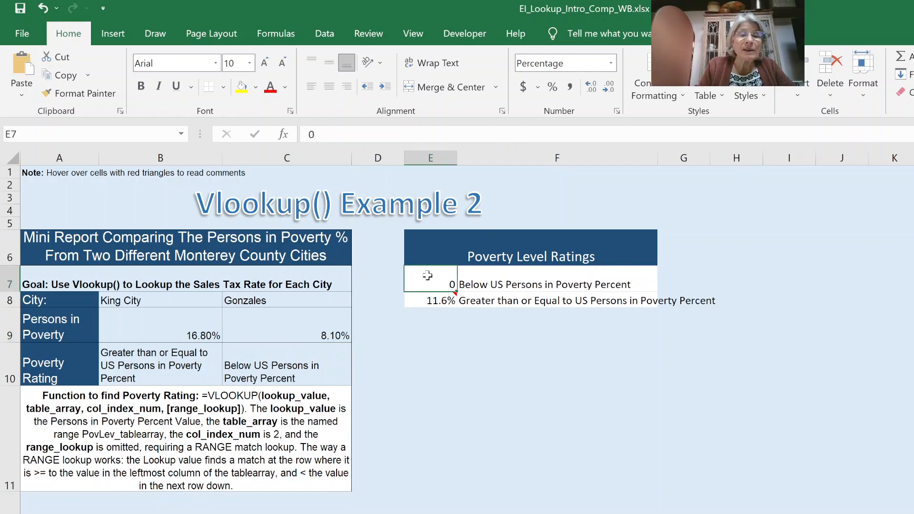
Select the named range PovLev_tablearray and compare the thresholds in E7 and E8 that set its range-match boundaries
{"action": "left_click", "coordinate": [179, 134]}
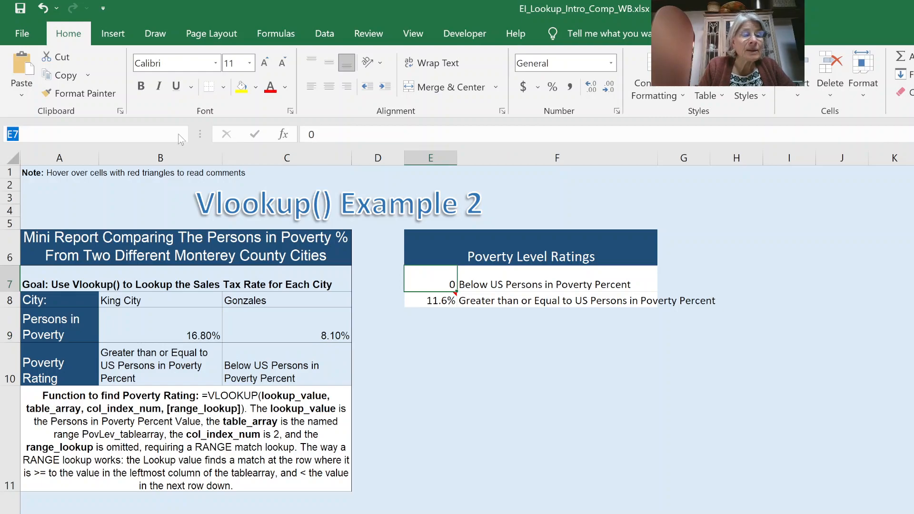
{"action": "left_click", "coordinate": [94, 272]}
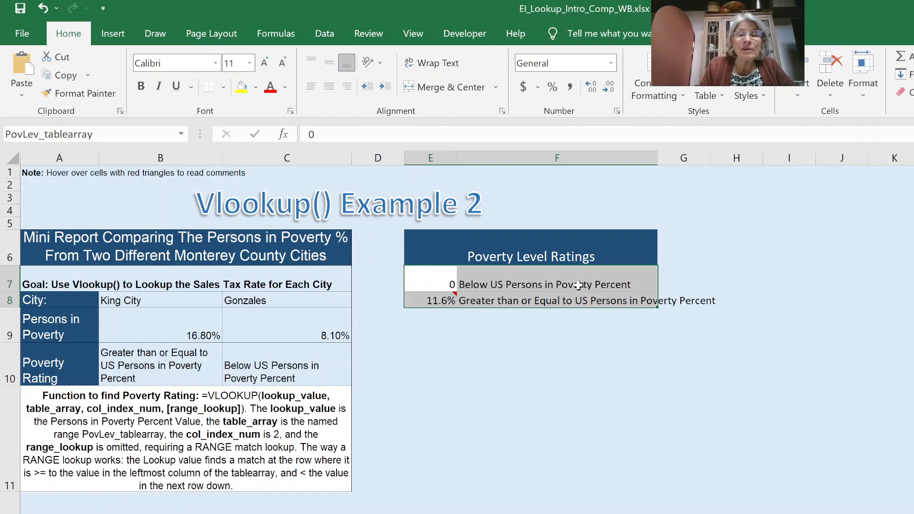
{"action": "left_click", "coordinate": [424, 284]}
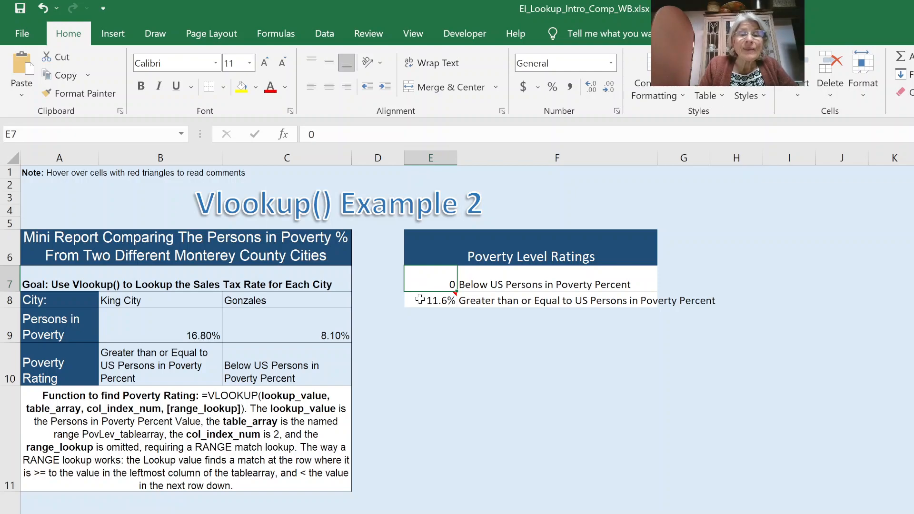
{"action": "left_click", "coordinate": [419, 299]}
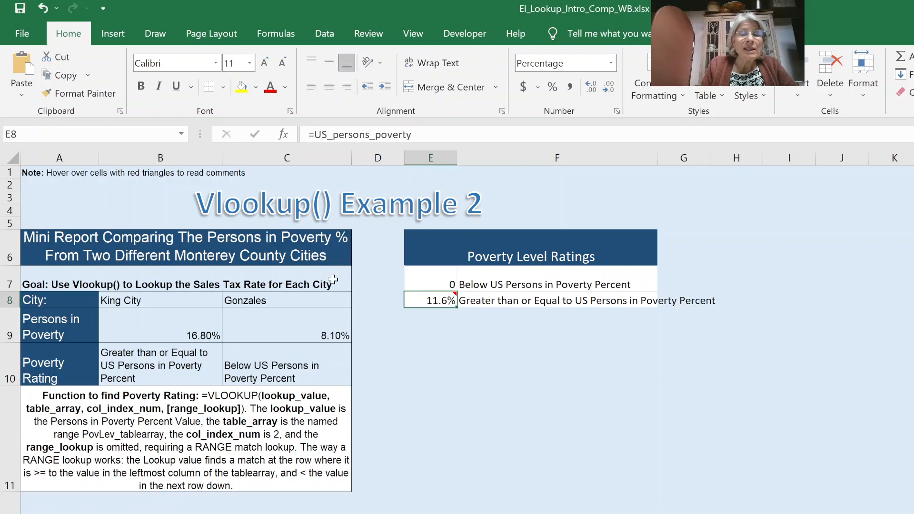
{"action": "left_click", "coordinate": [431, 272]}
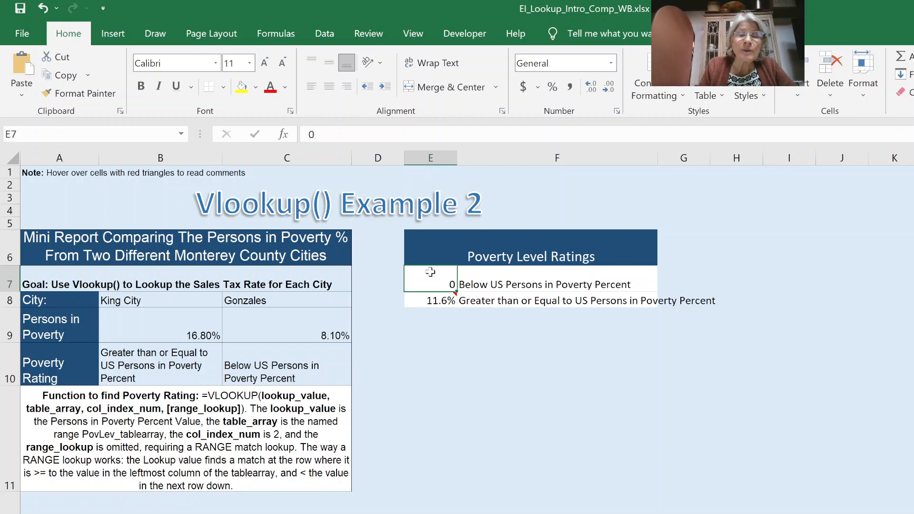
{"action": "left_click", "coordinate": [419, 304]}
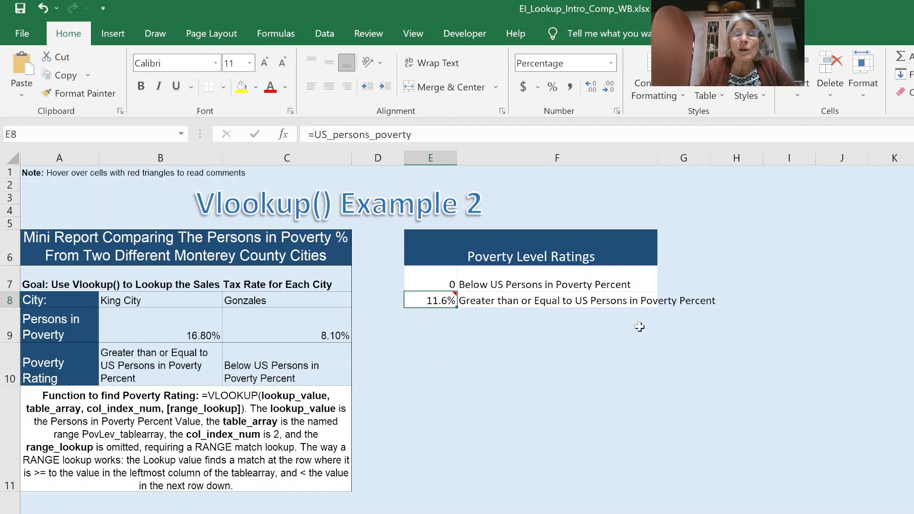
{"action": "mouse_move", "coordinate": [417, 298]}
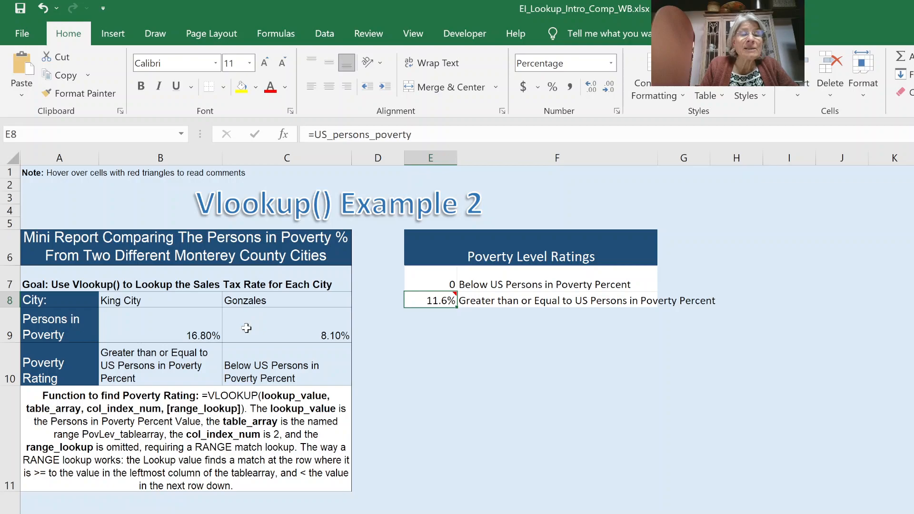
Inspect the arguments of King City's Poverty Rating formula in B10, leaving the formula as it is
{"action": "double_click", "coordinate": [161, 363]}
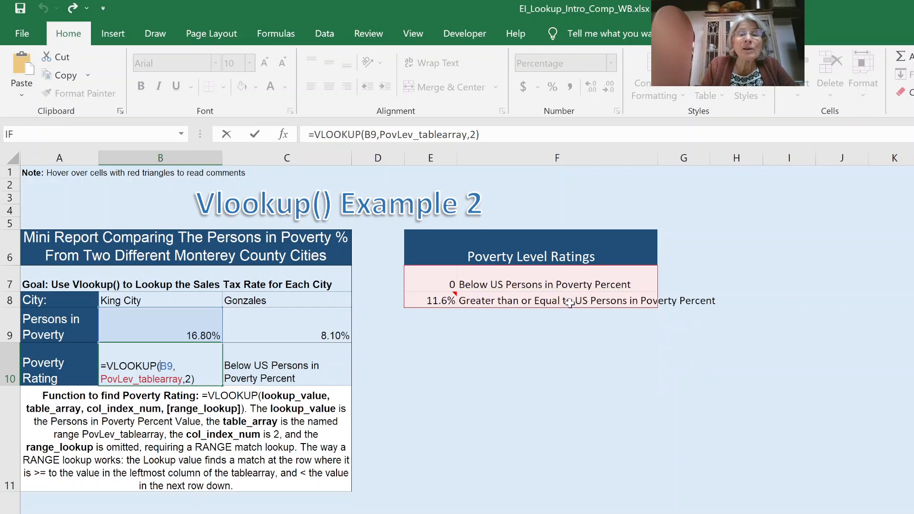
{"action": "left_click", "coordinate": [571, 304]}
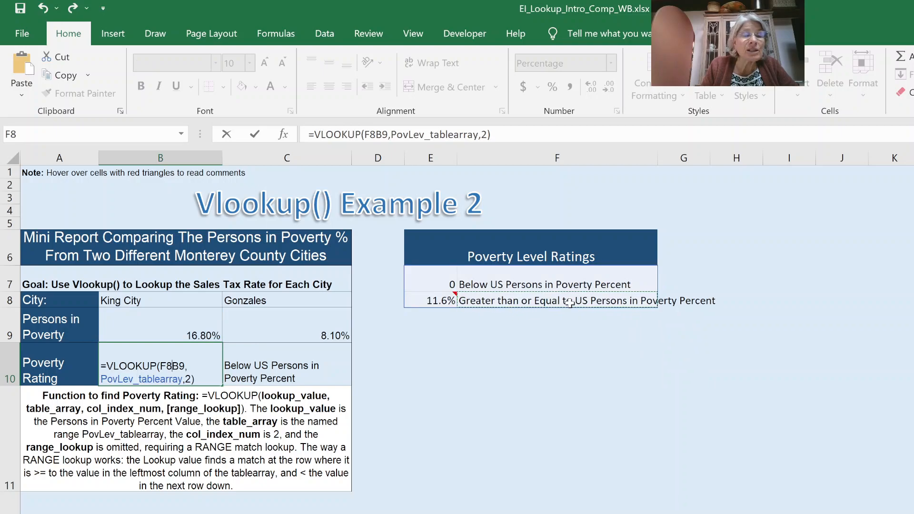
{"action": "key", "text": "Escape"}
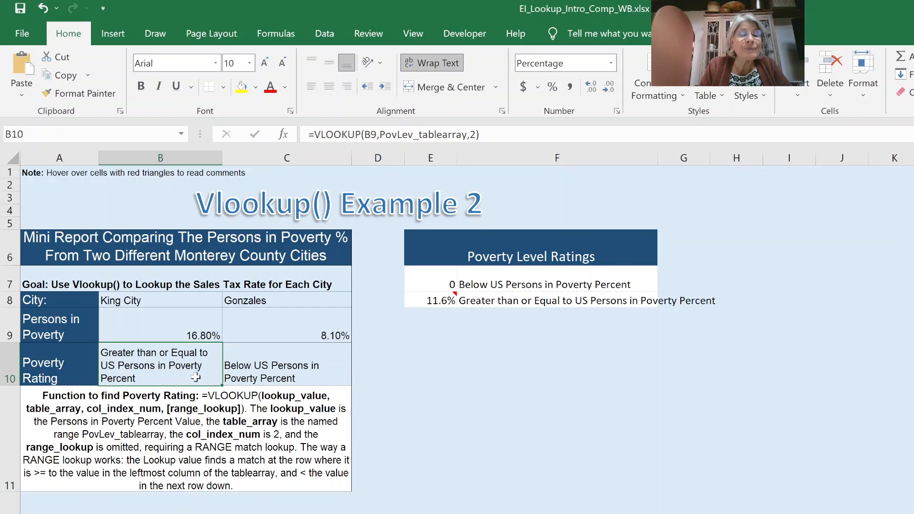
Review the lookup value, table array, column index and range_lookup argument in Gonzales's Poverty Rating formula in C10
{"action": "left_click", "coordinate": [303, 363]}
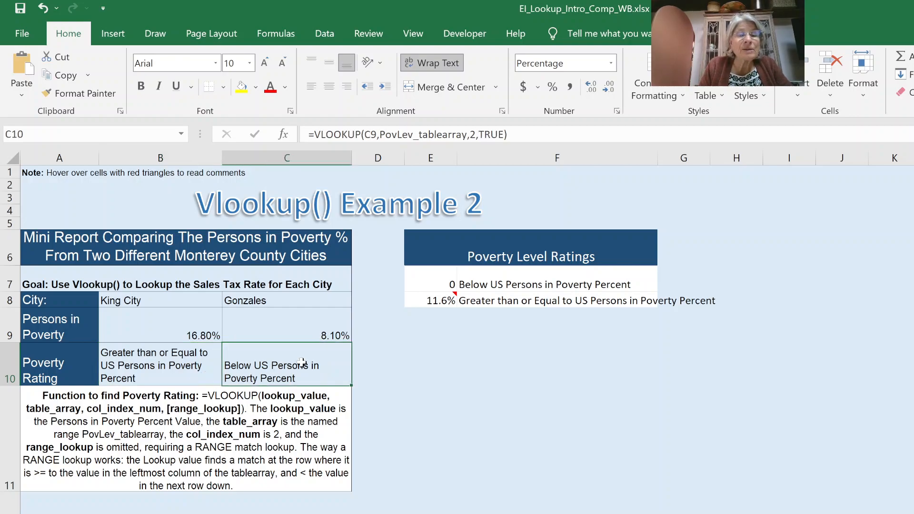
{"action": "double_click", "coordinate": [303, 363]}
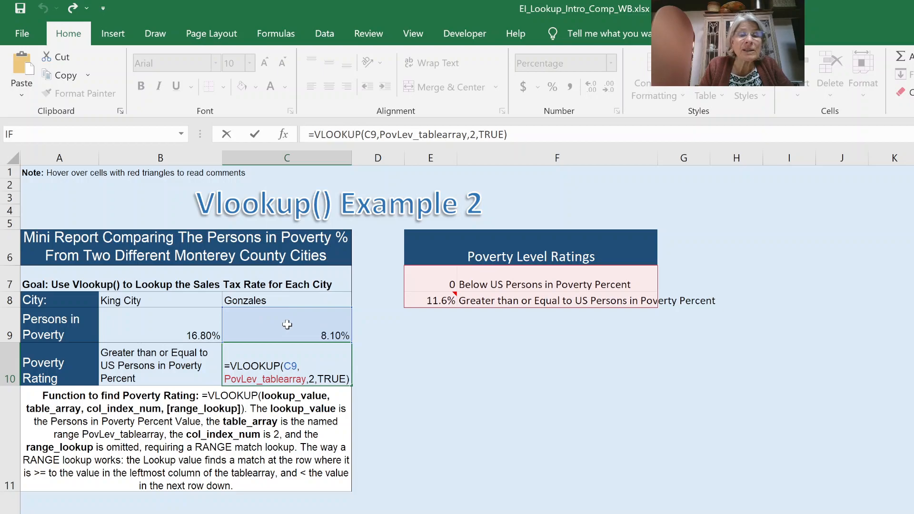
{"action": "left_click", "coordinate": [372, 134]}
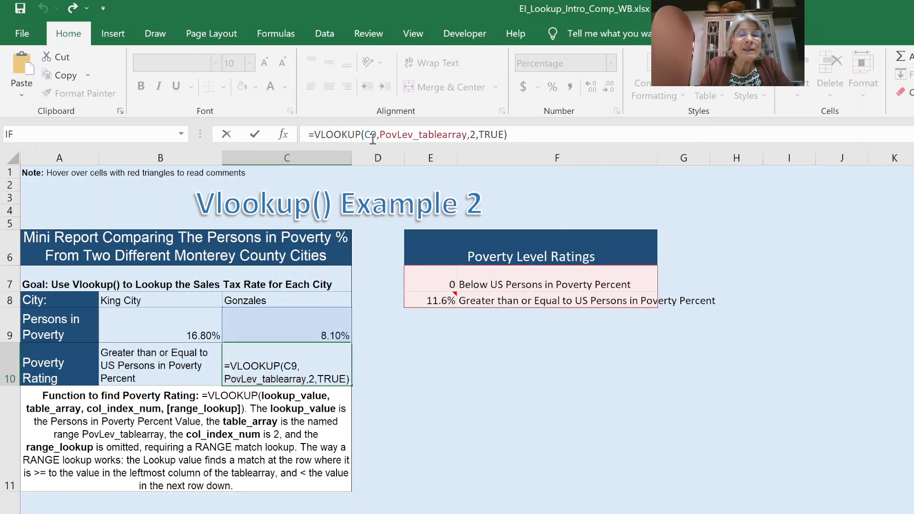
Trace Gonzales's range match through the thresholds in E7 and E8 to the rating text in F7
{"action": "left_click", "coordinate": [432, 282]}
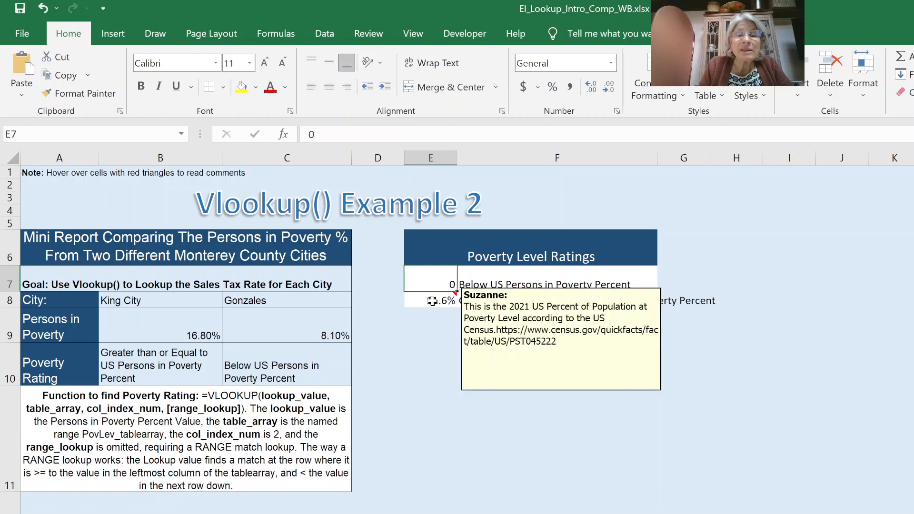
{"action": "left_click", "coordinate": [432, 301]}
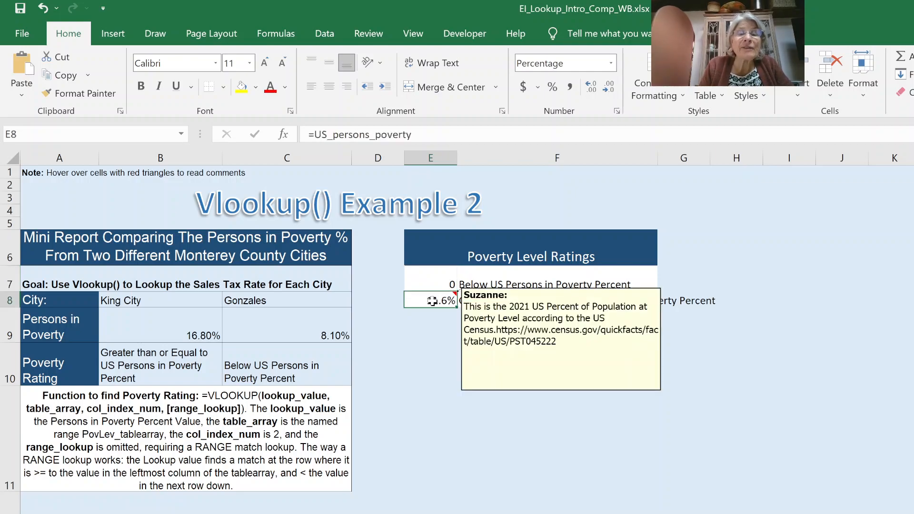
{"action": "left_click", "coordinate": [420, 278]}
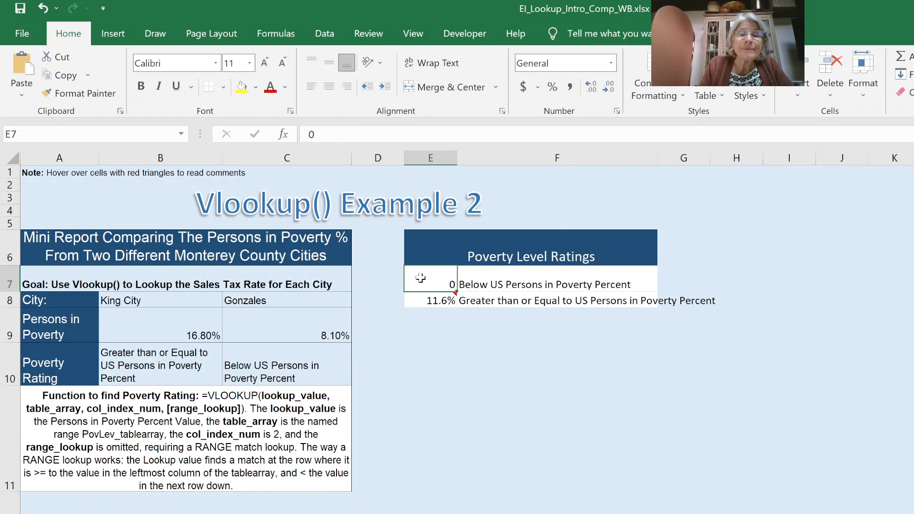
{"action": "left_click", "coordinate": [499, 280]}
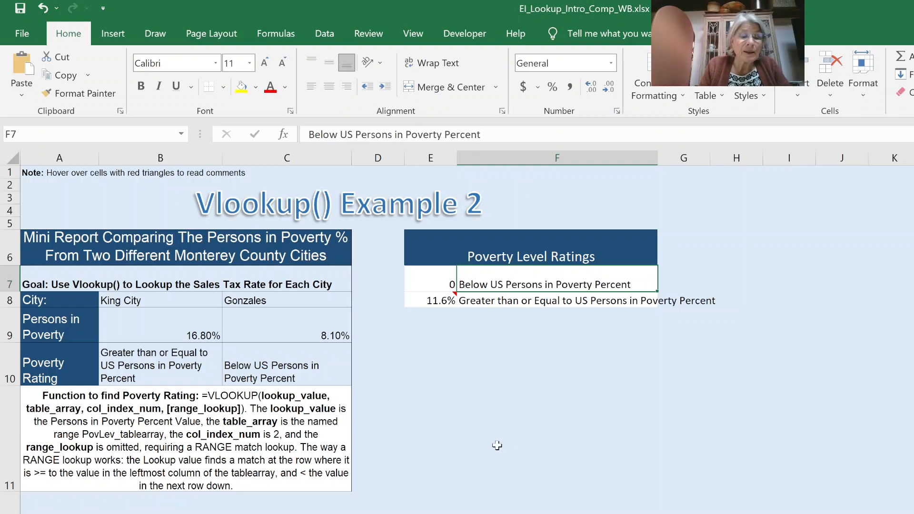
{"action": "type", "text": "`"}
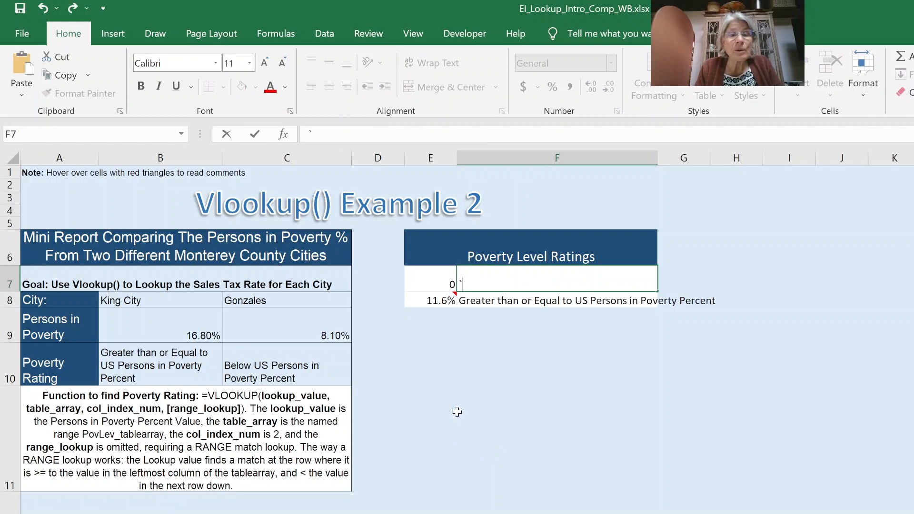
{"action": "key", "text": "Escape"}
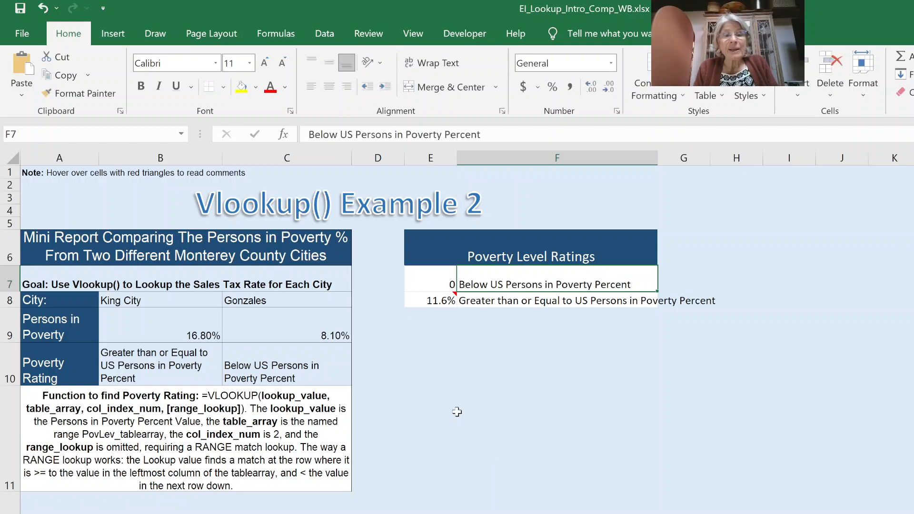
{"action": "left_click", "coordinate": [462, 397]}
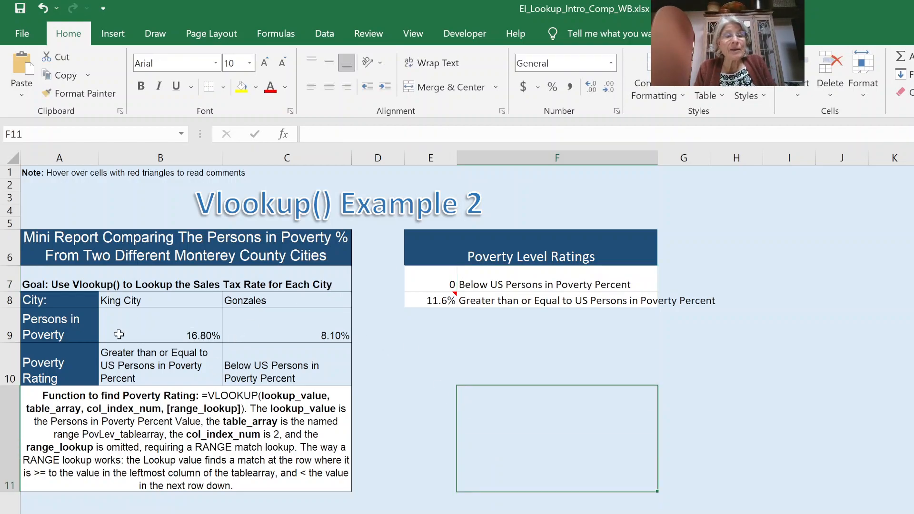